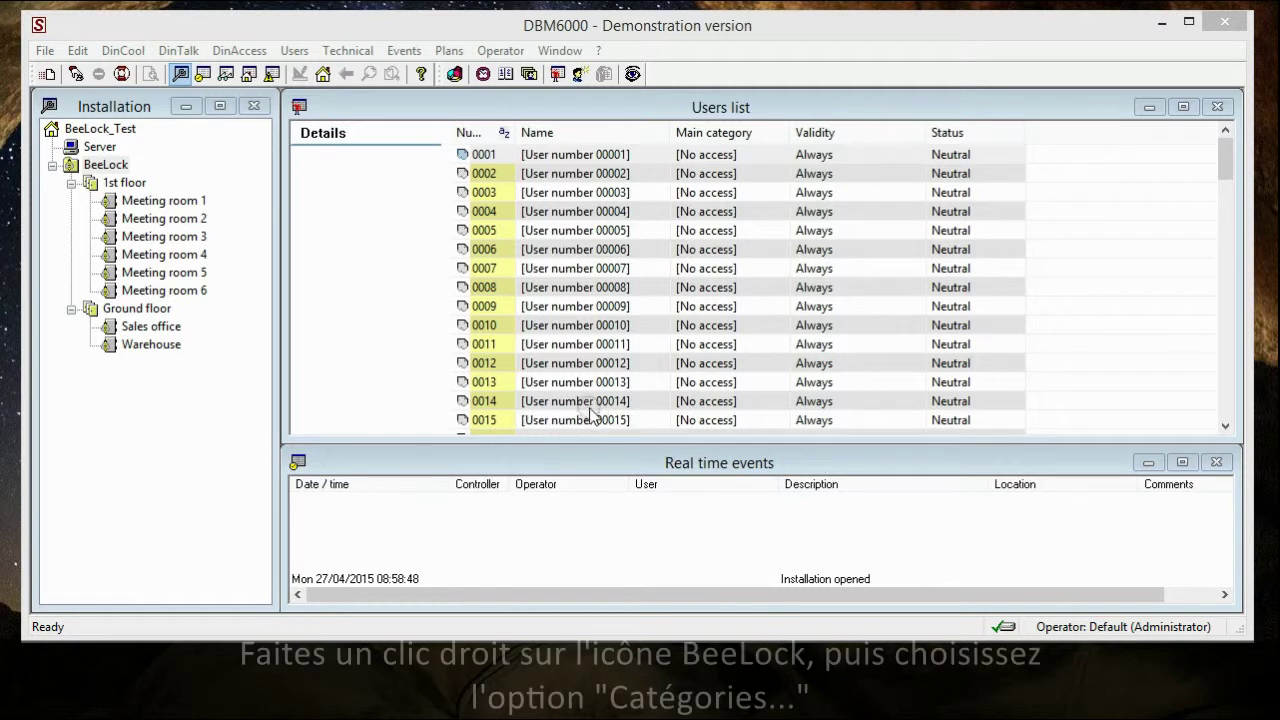
Step: Start a new BeeLock category named Full Access with the weekly time zone <24/24>
left_click(105, 165)
right_click(105, 165)
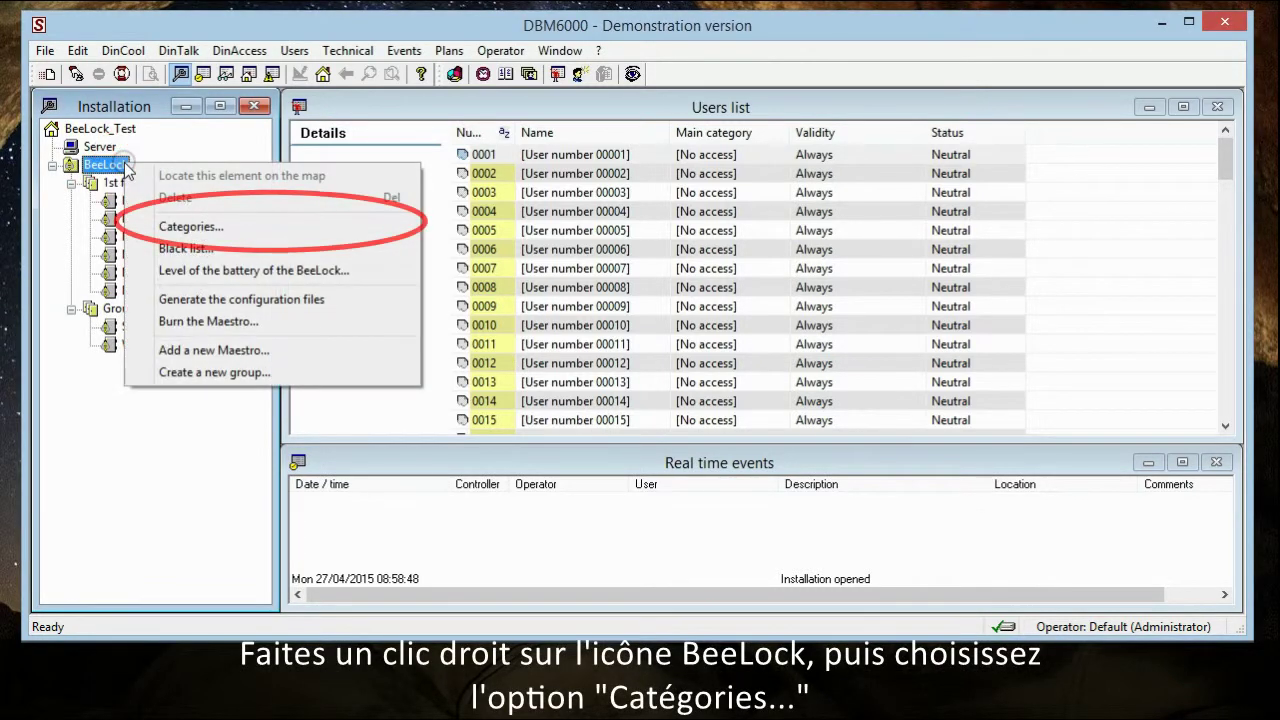
left_click(274, 229)
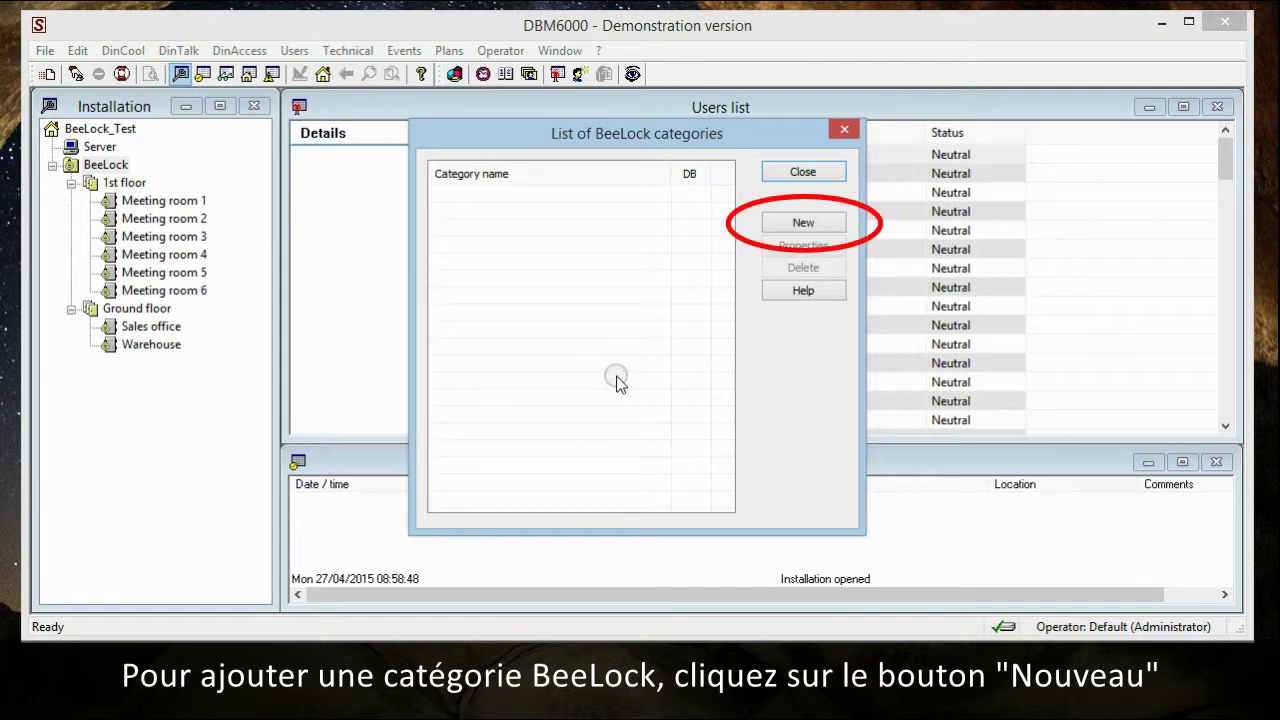
left_click(800, 225)
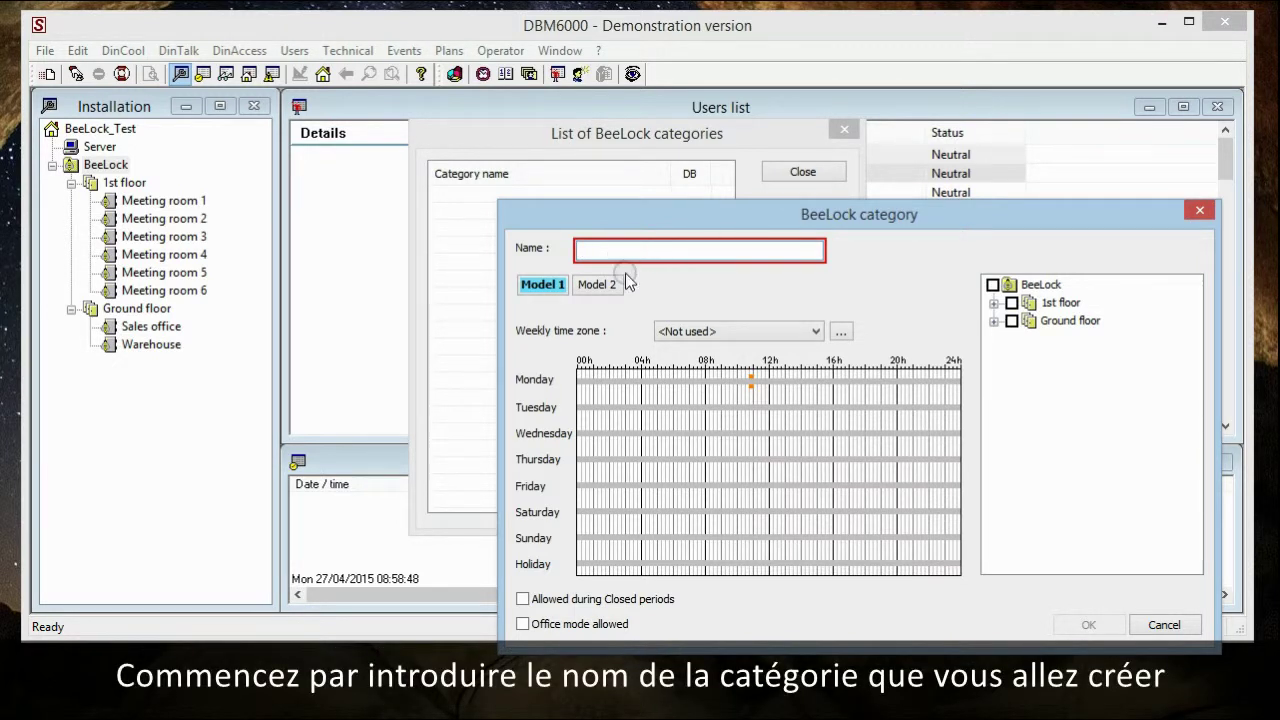
type("Full Access")
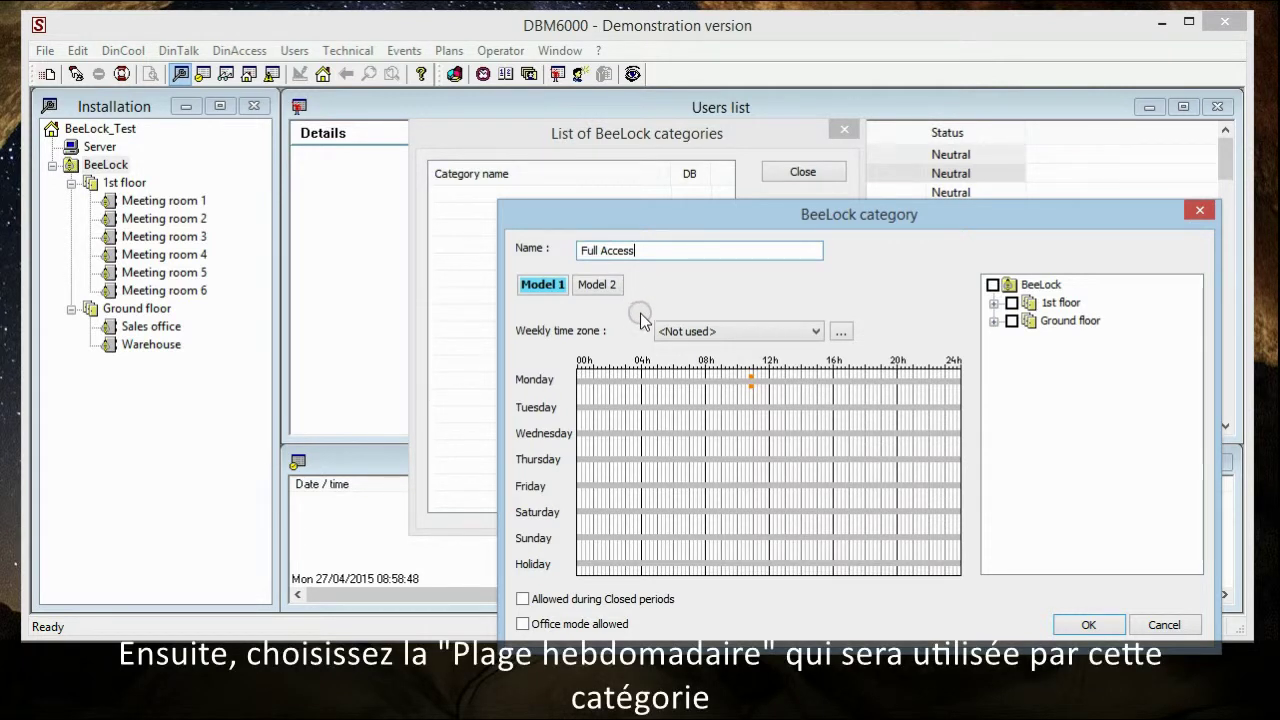
left_click(815, 332)
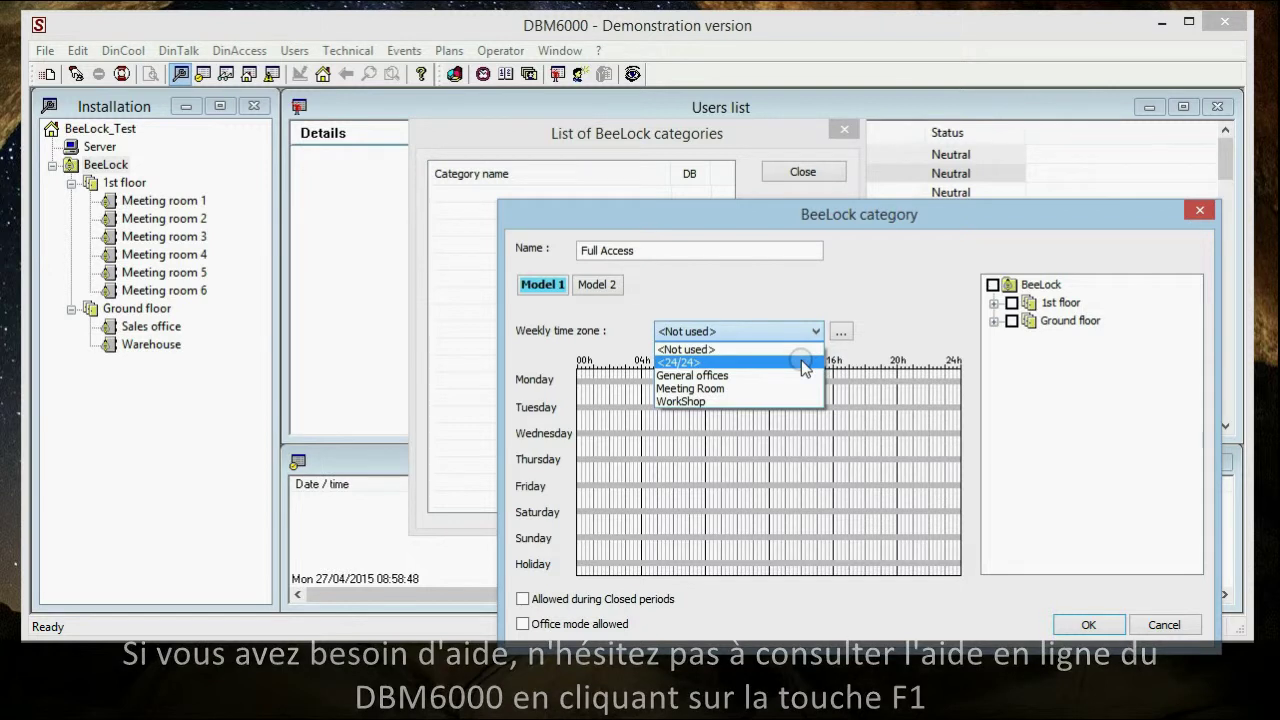
left_click(801, 362)
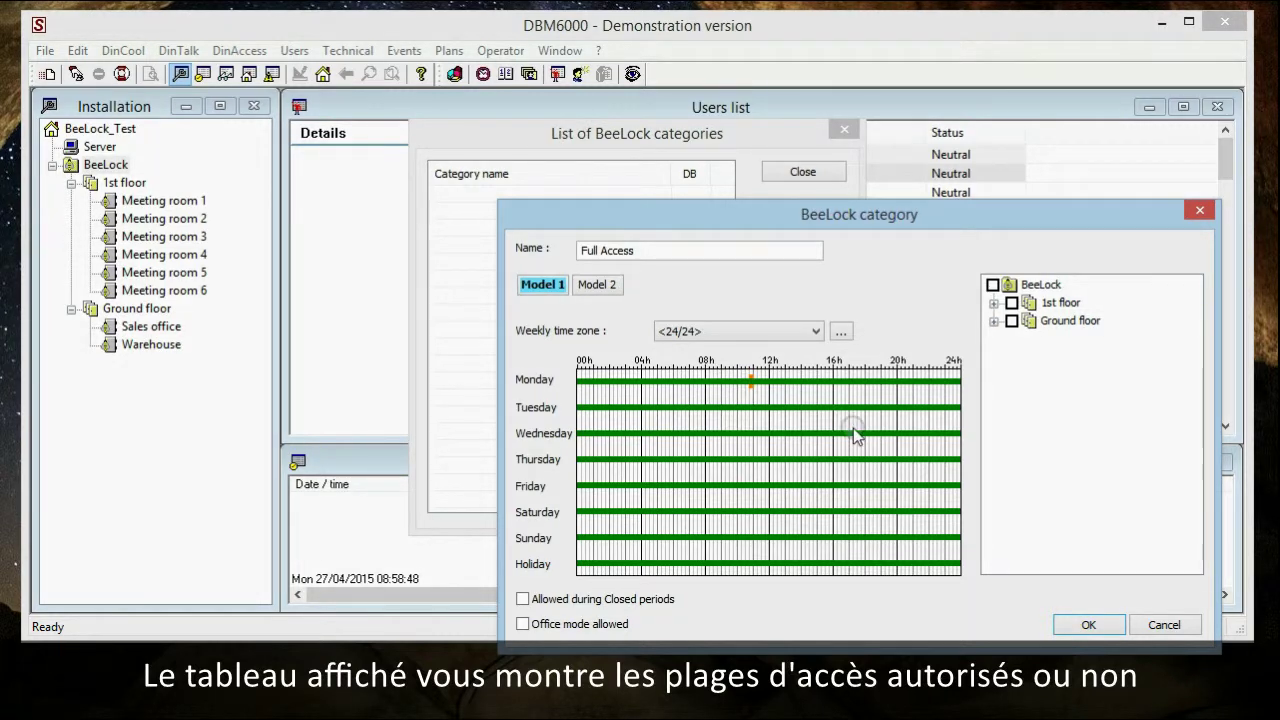
left_click(993, 321)
left_click(993, 303)
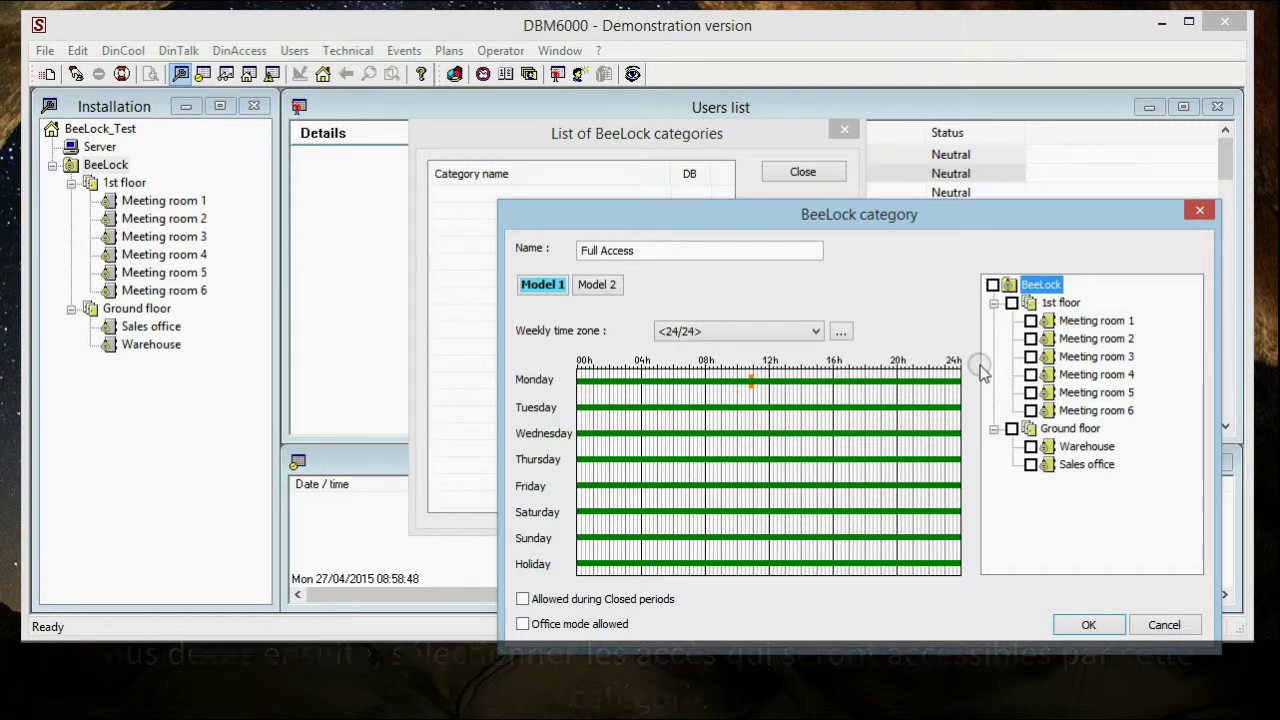
left_click(1030, 465)
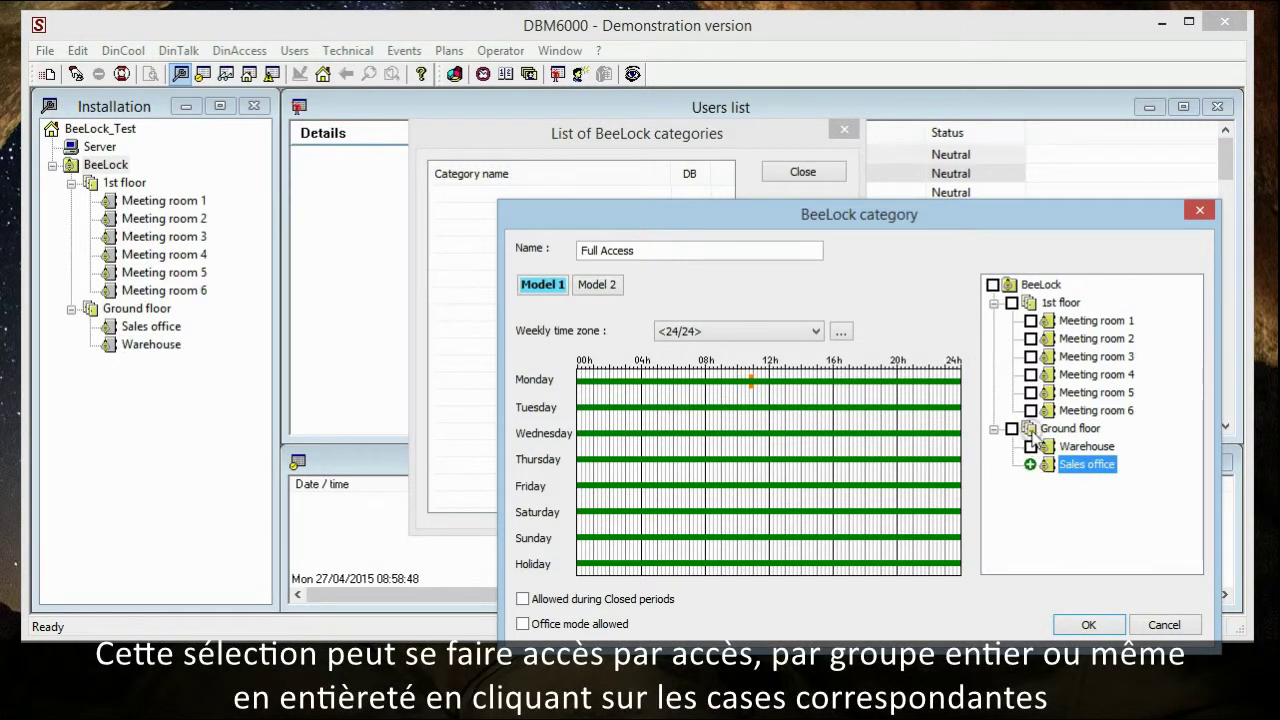
left_click(1030, 392)
left_click(1030, 356)
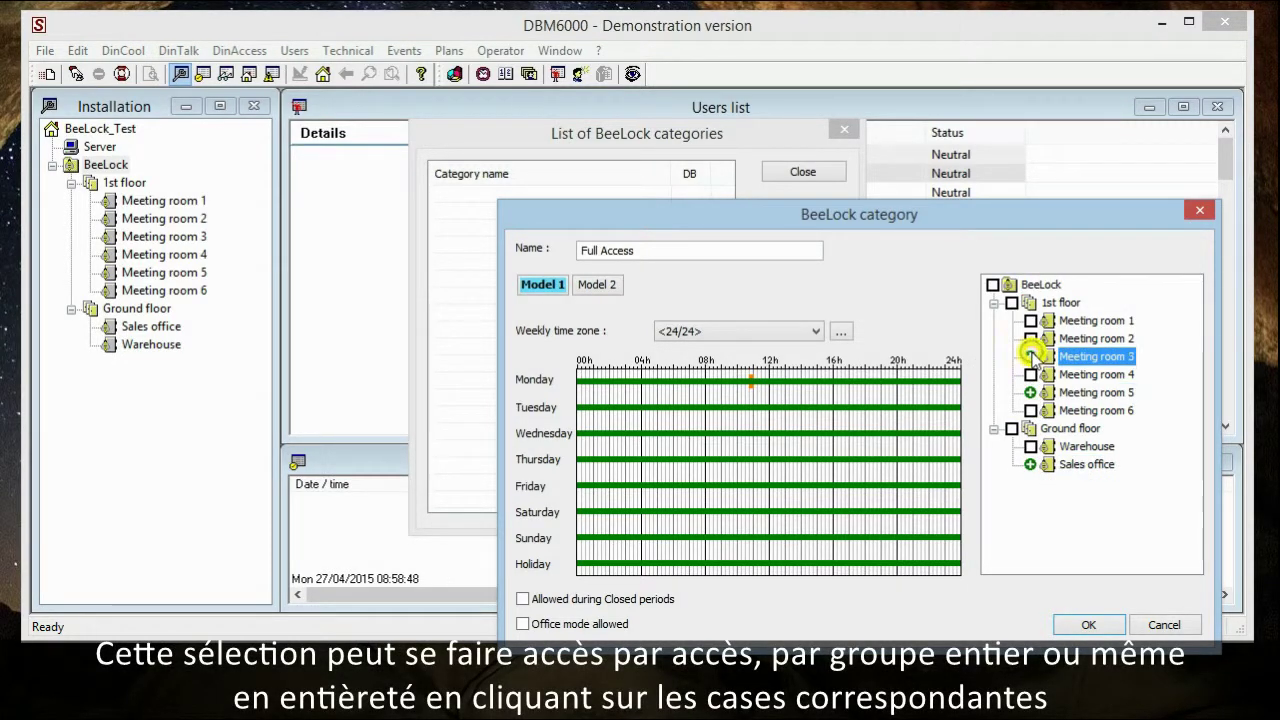
left_click(1030, 465)
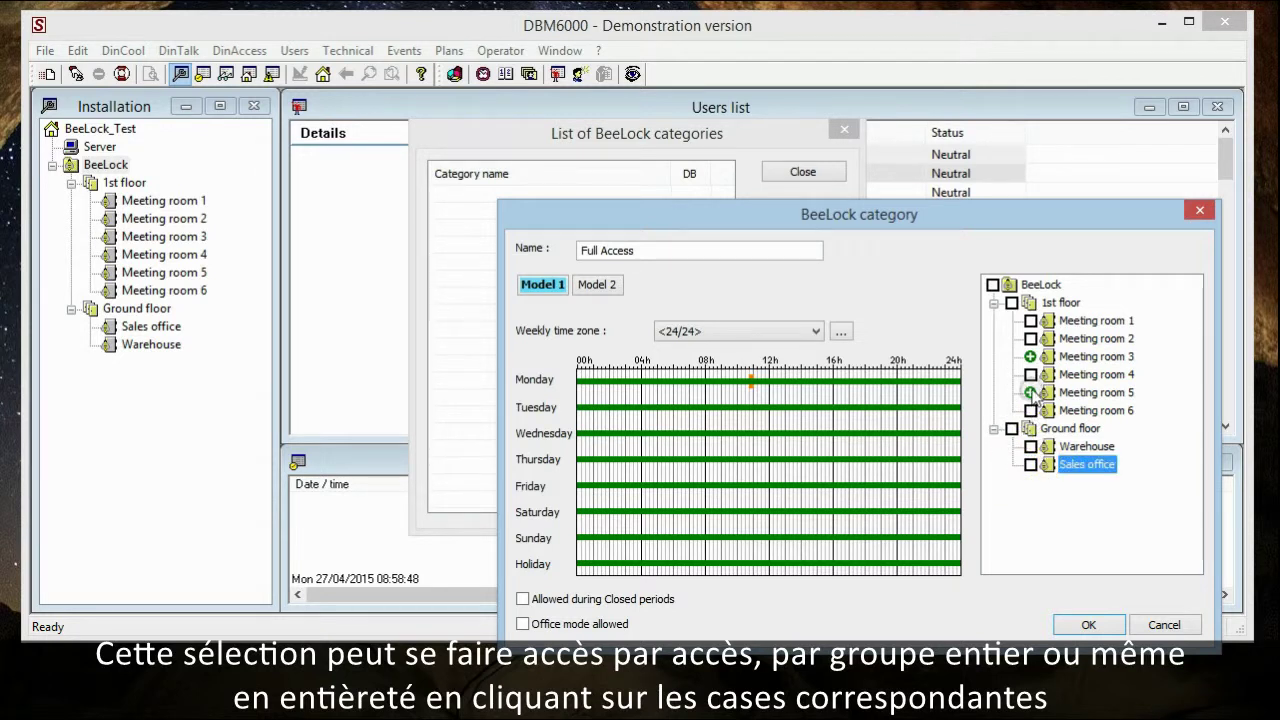
left_click(1030, 392)
left_click(1030, 356)
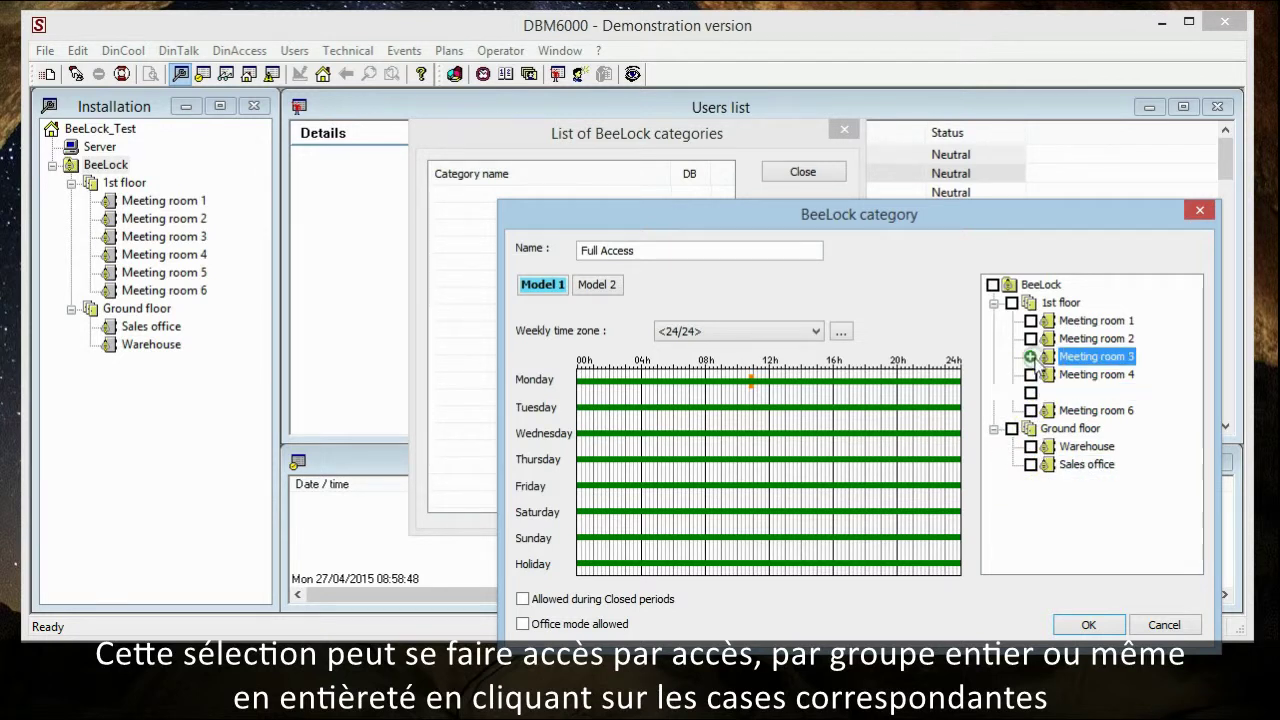
Step: Grant the category access to the entire BeeLock tree, allow it during closed periods and in office mode, and save it
left_click(1012, 303)
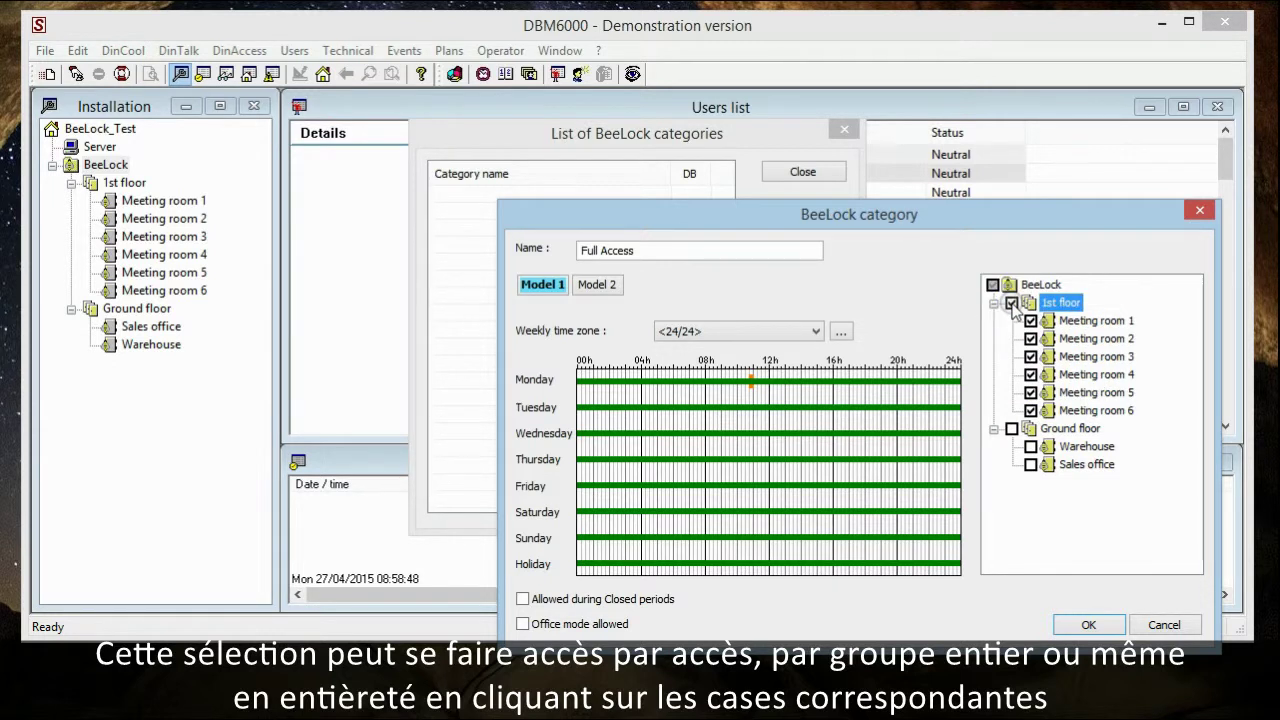
left_click(992, 285)
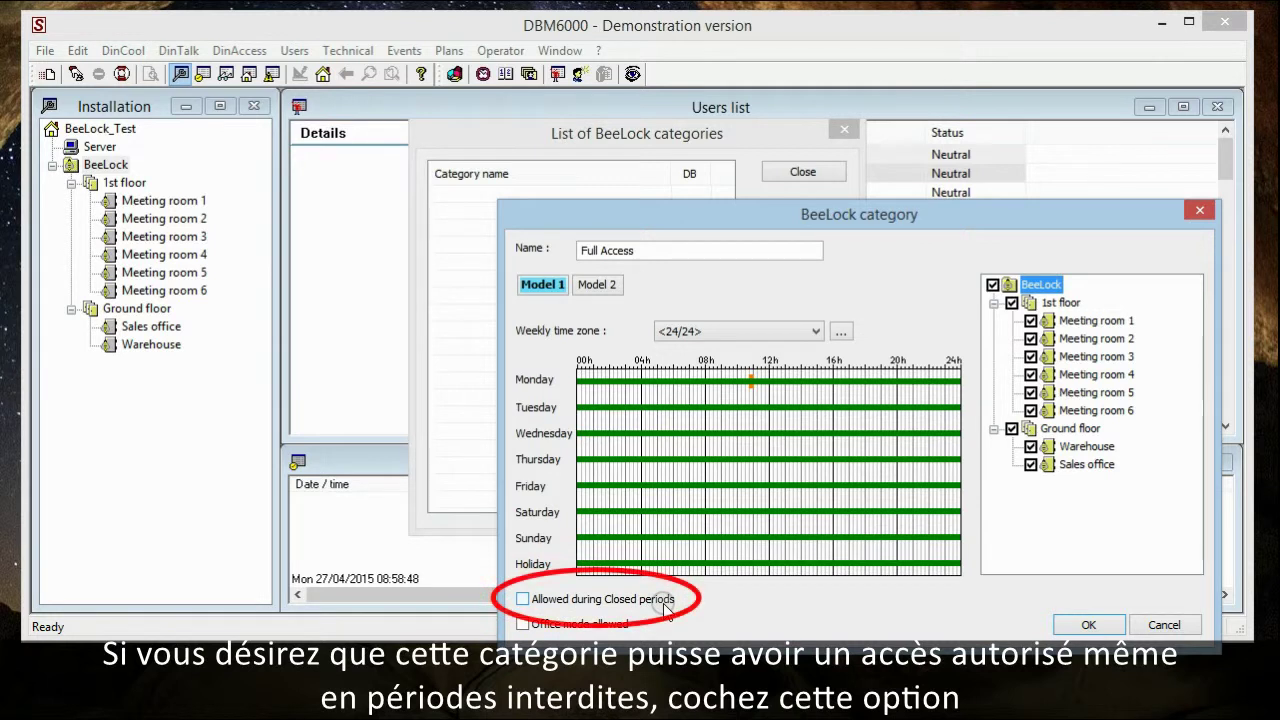
left_click(522, 599)
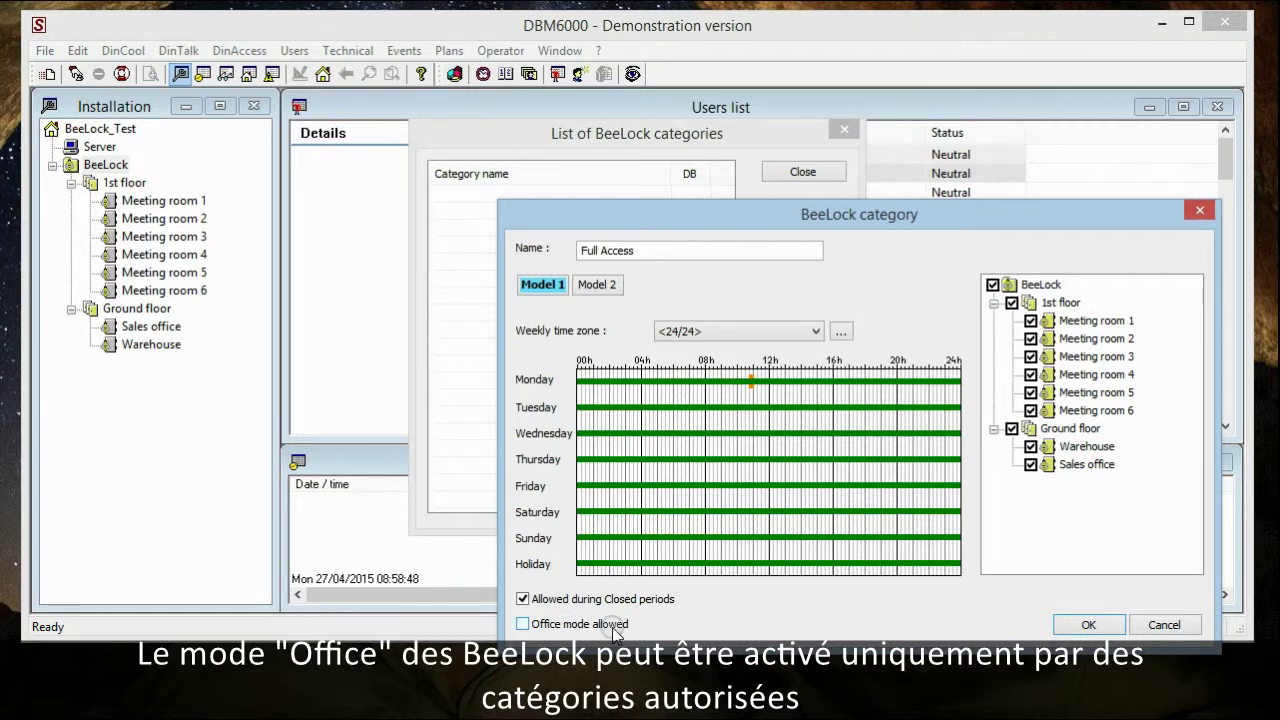
left_click(522, 624)
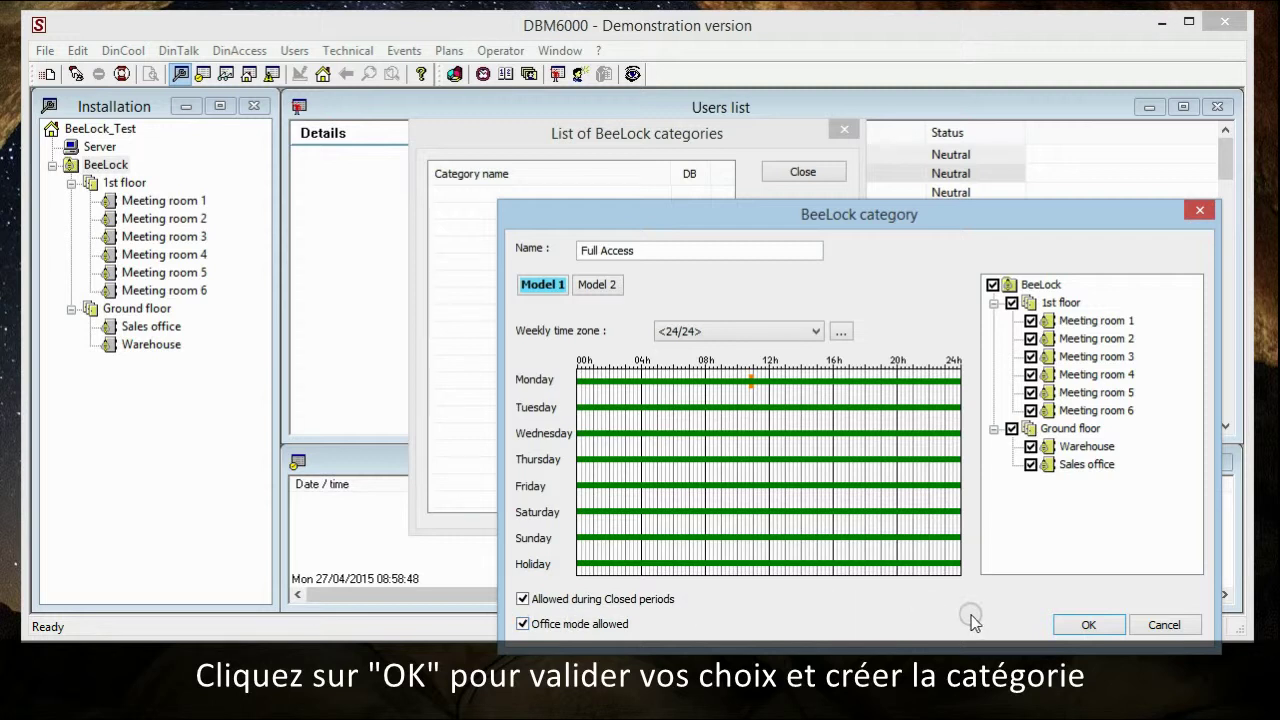
left_click(1072, 625)
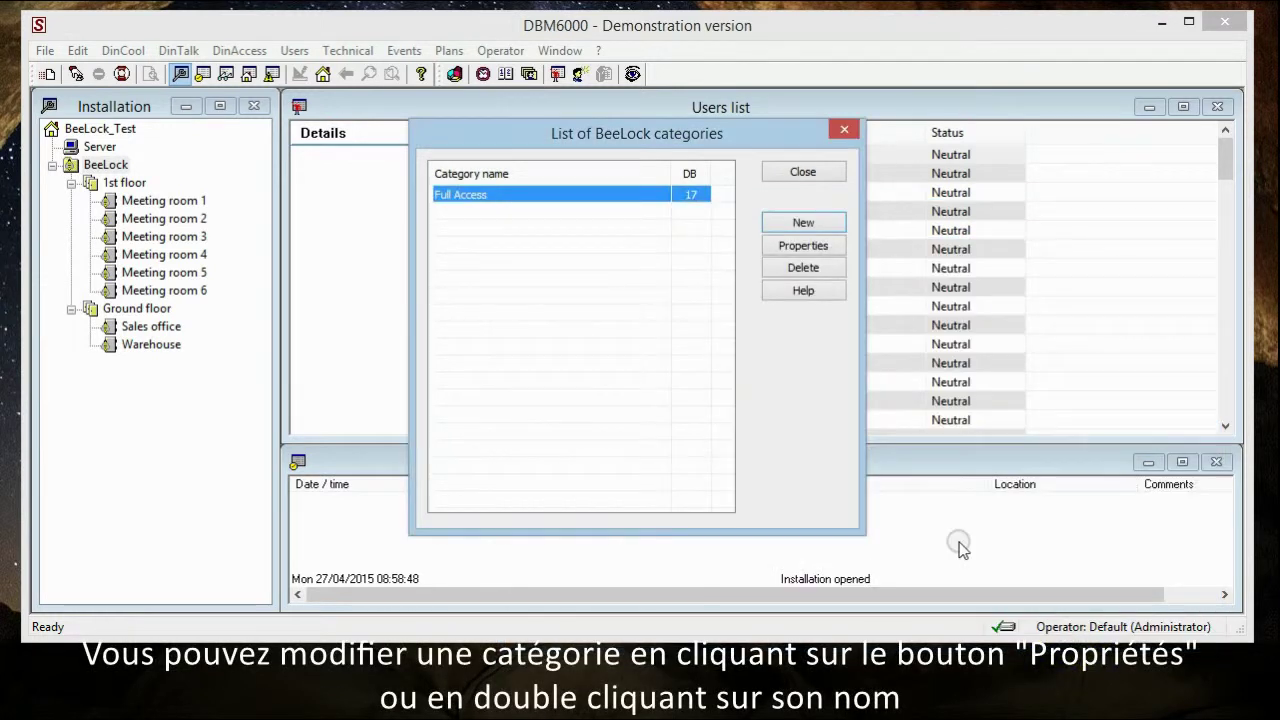
Step: Start another BeeLock category named Workers with the weekly time zone WorkShop
left_click(815, 222)
left_click(630, 245)
type("W")
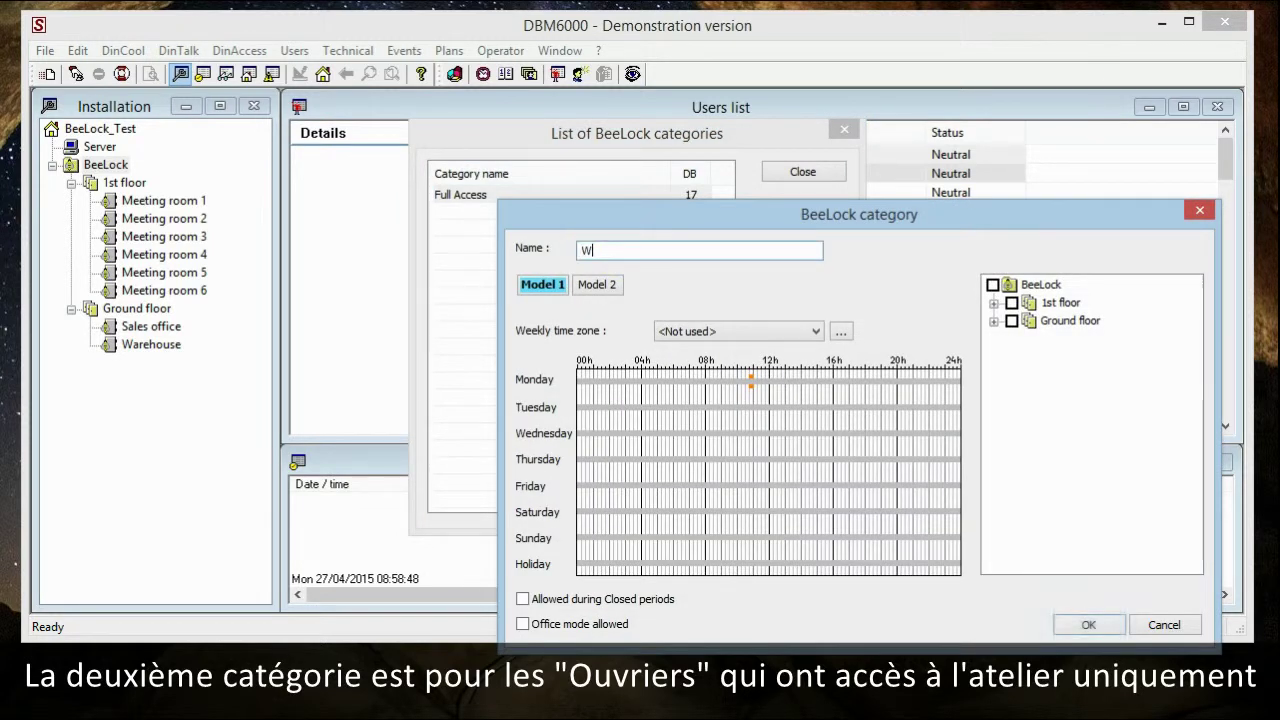
type("orkers")
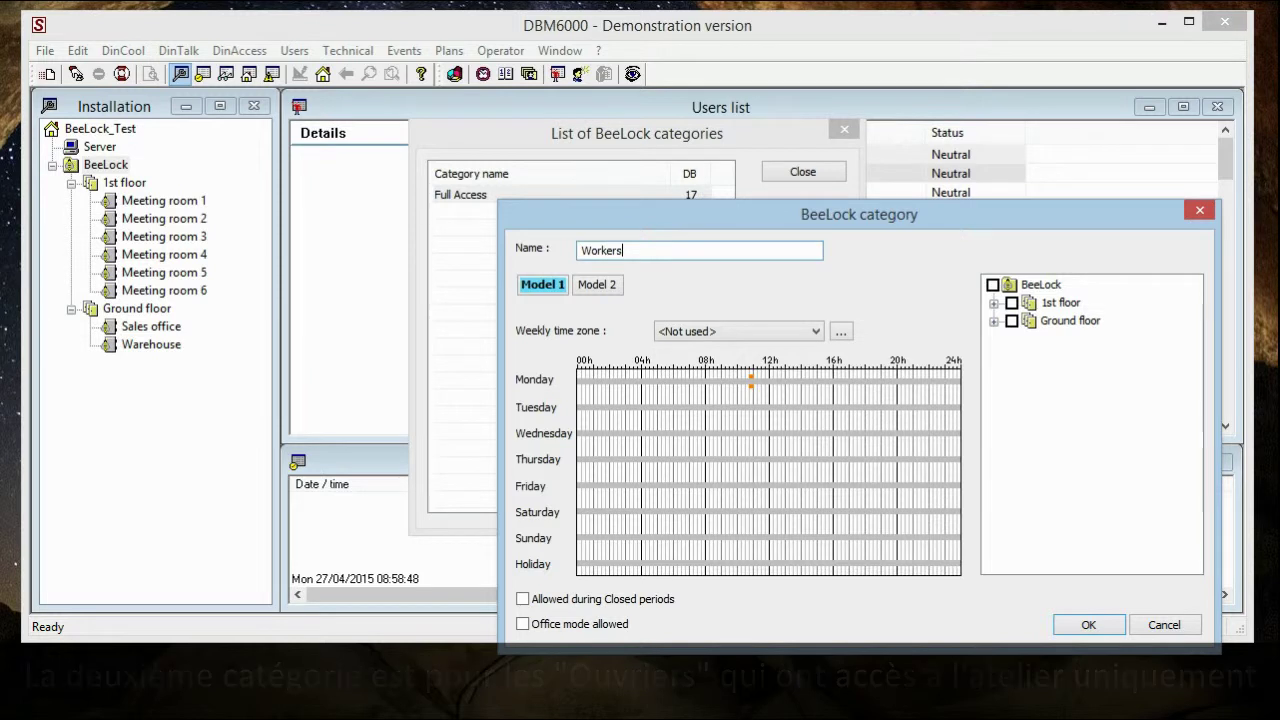
left_click(720, 331)
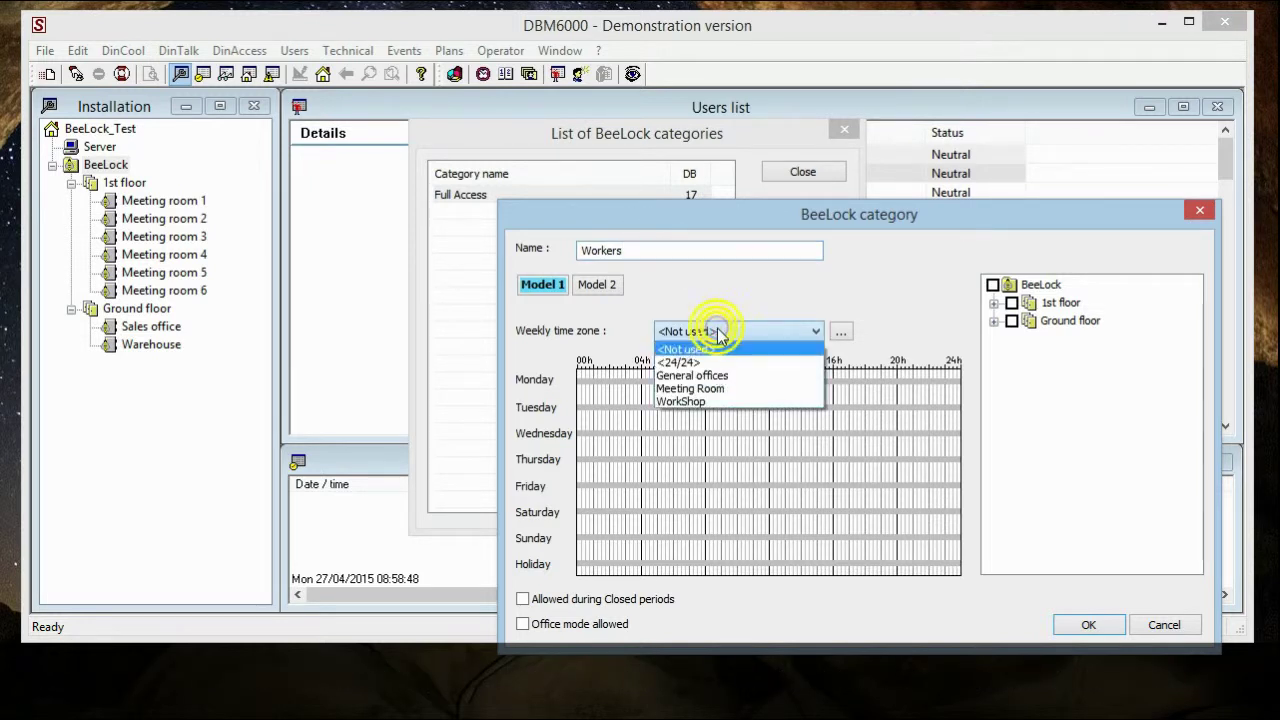
left_click(726, 402)
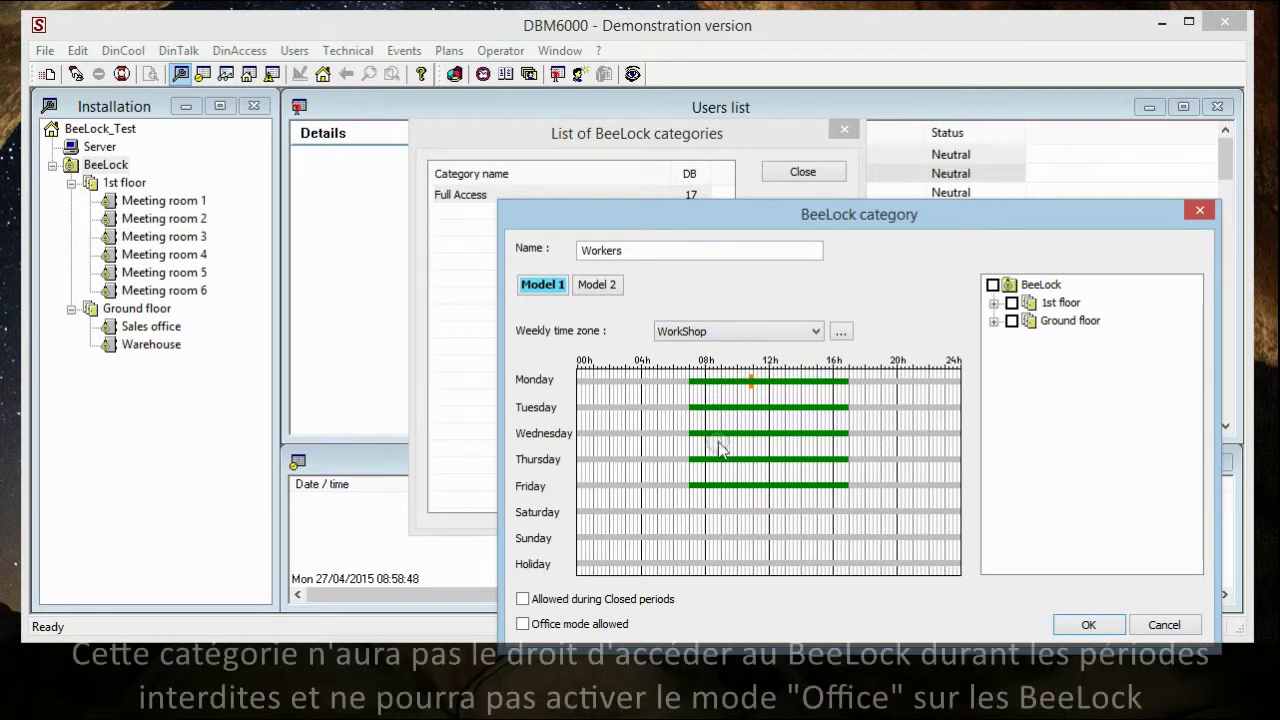
Step: Grant the Workers category access to the Warehouse on the ground floor only, and save the category
left_click(993, 321)
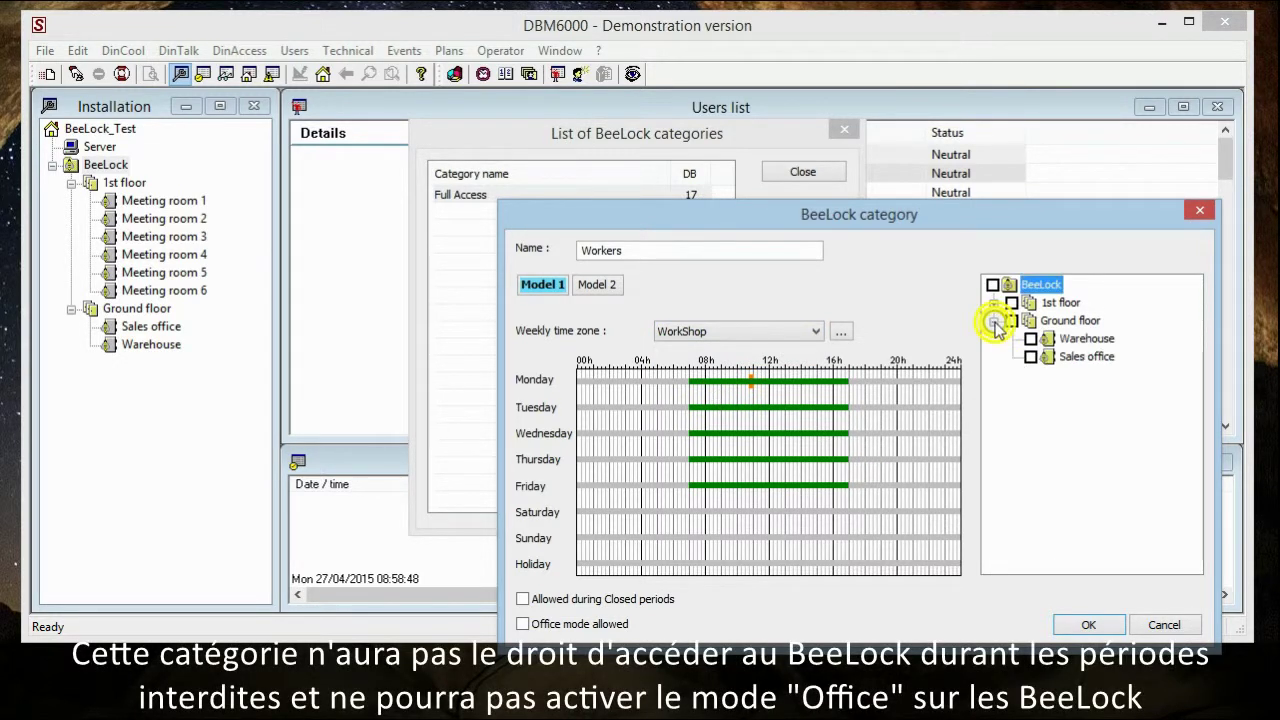
left_click(1030, 339)
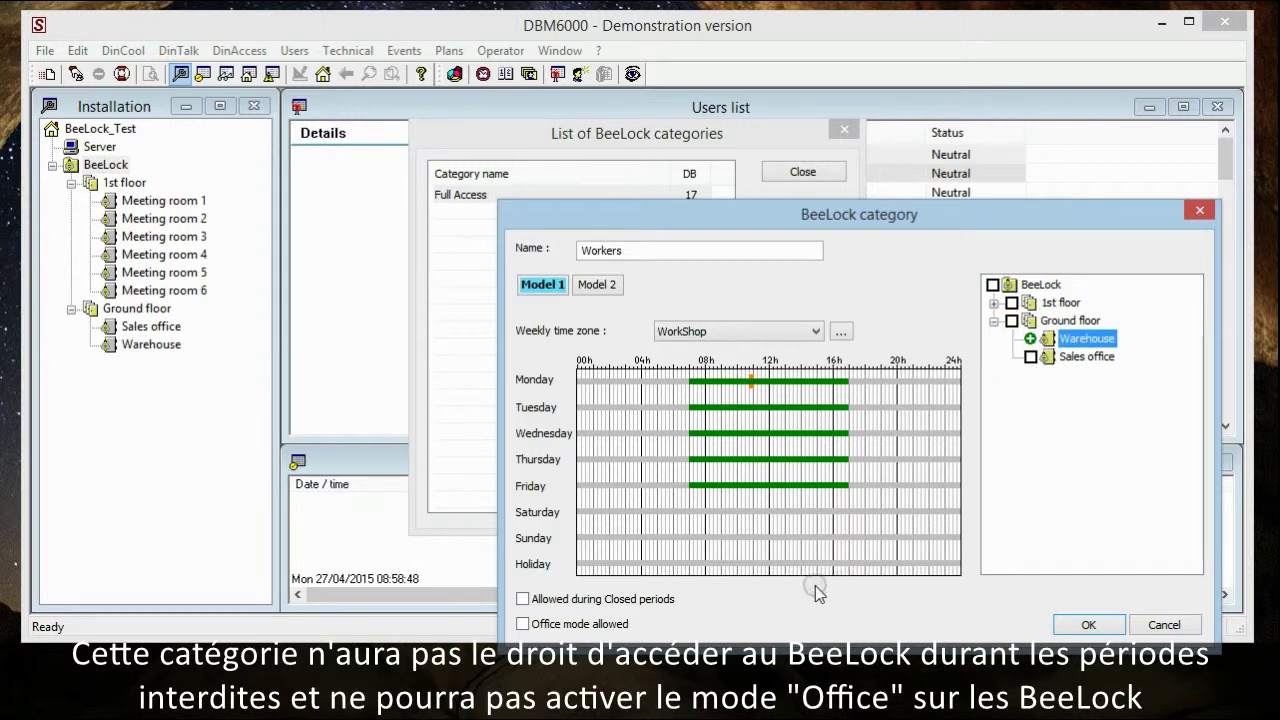
left_click(1070, 627)
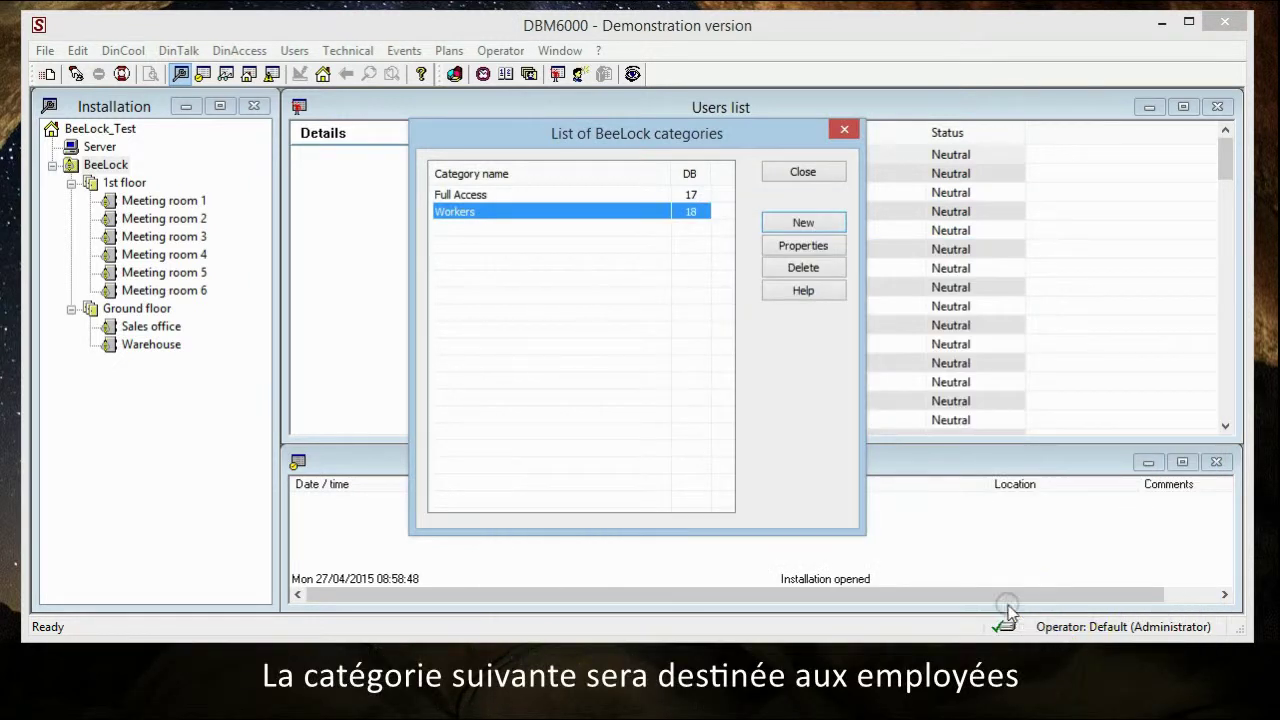
Step: Start a third BeeLock category named Employees with the weekly time zone General offices
left_click(815, 225)
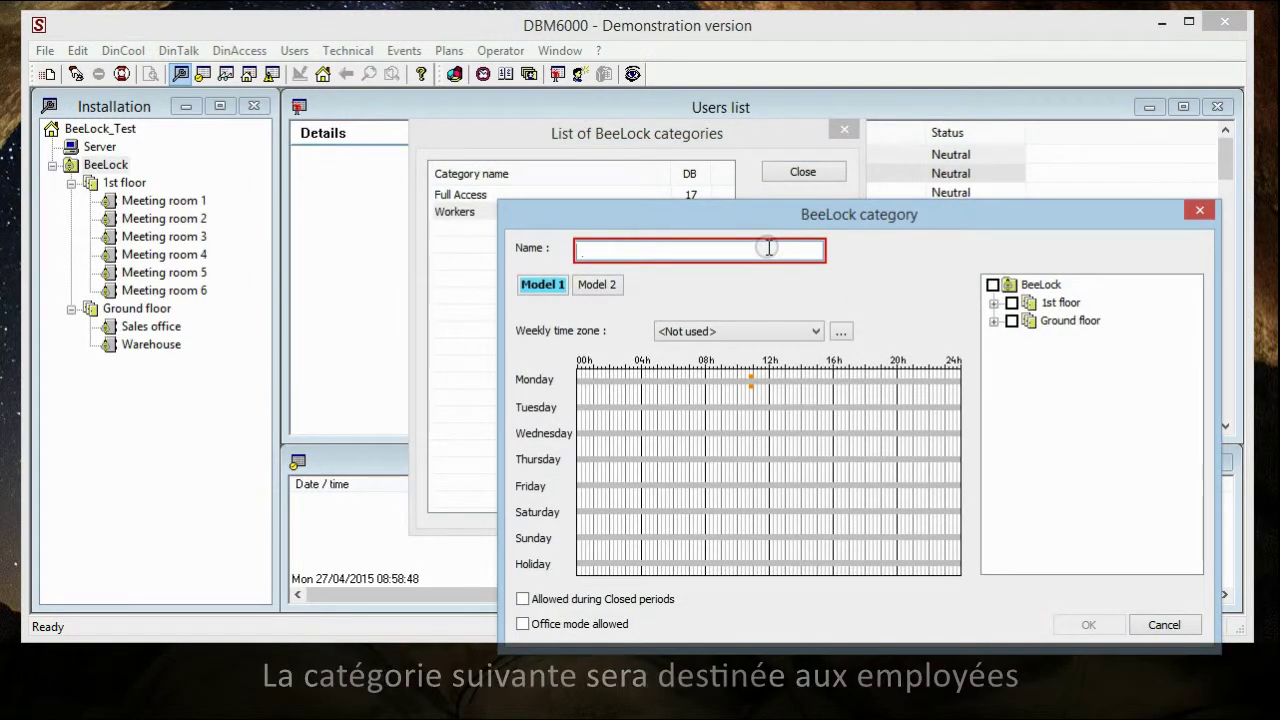
type("Employees")
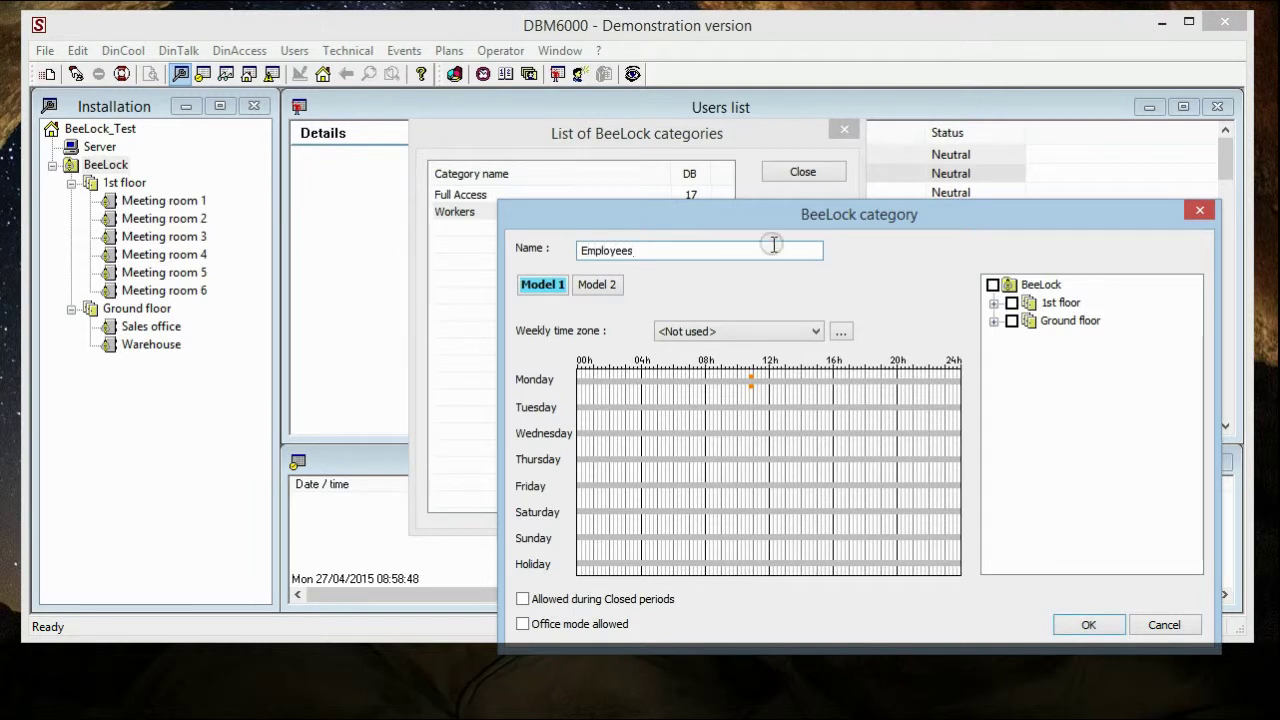
left_click(780, 331)
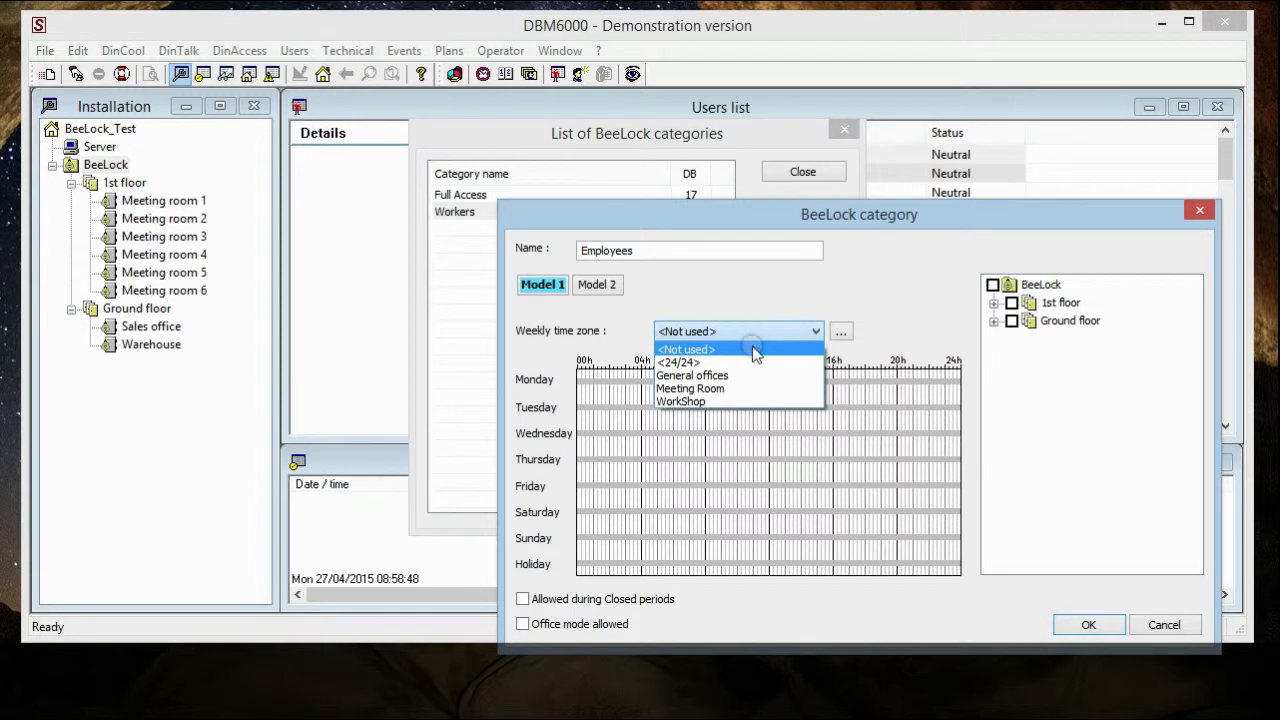
left_click(738, 378)
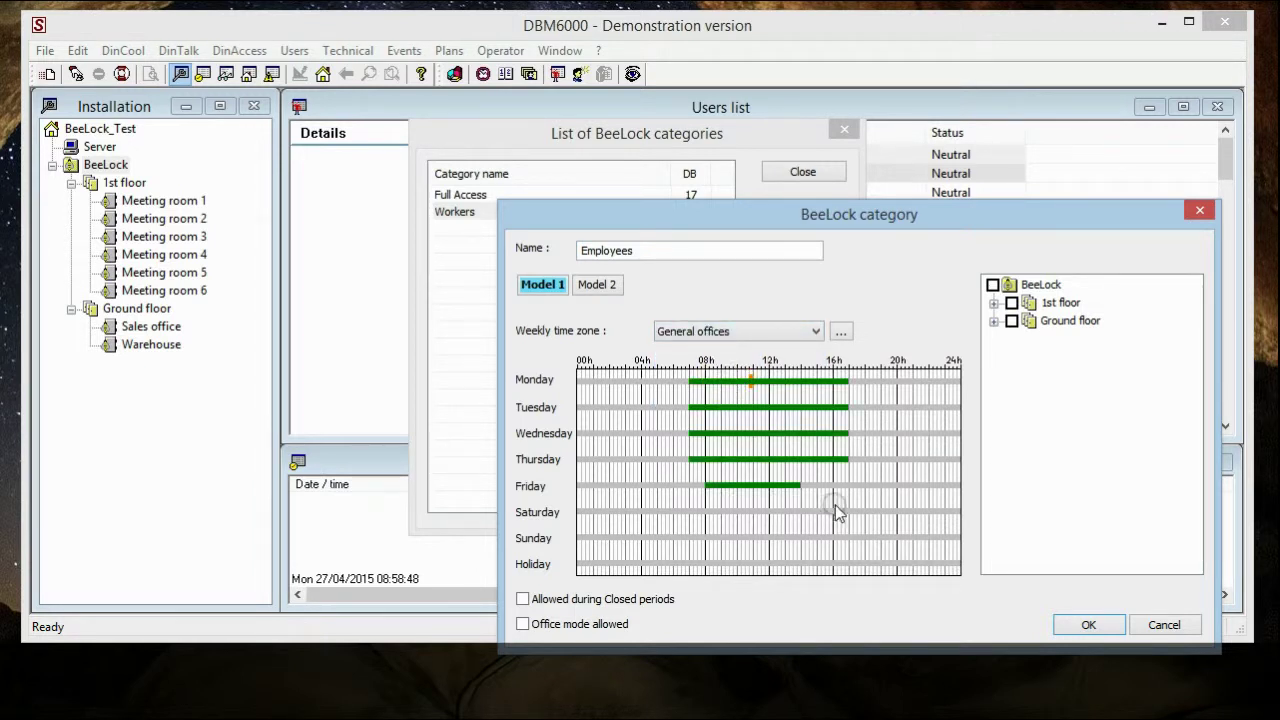
Step: Give Employees access to the whole 1st floor and the Sales office with office mode allowed, then save it and close the category list
left_click(1040, 284)
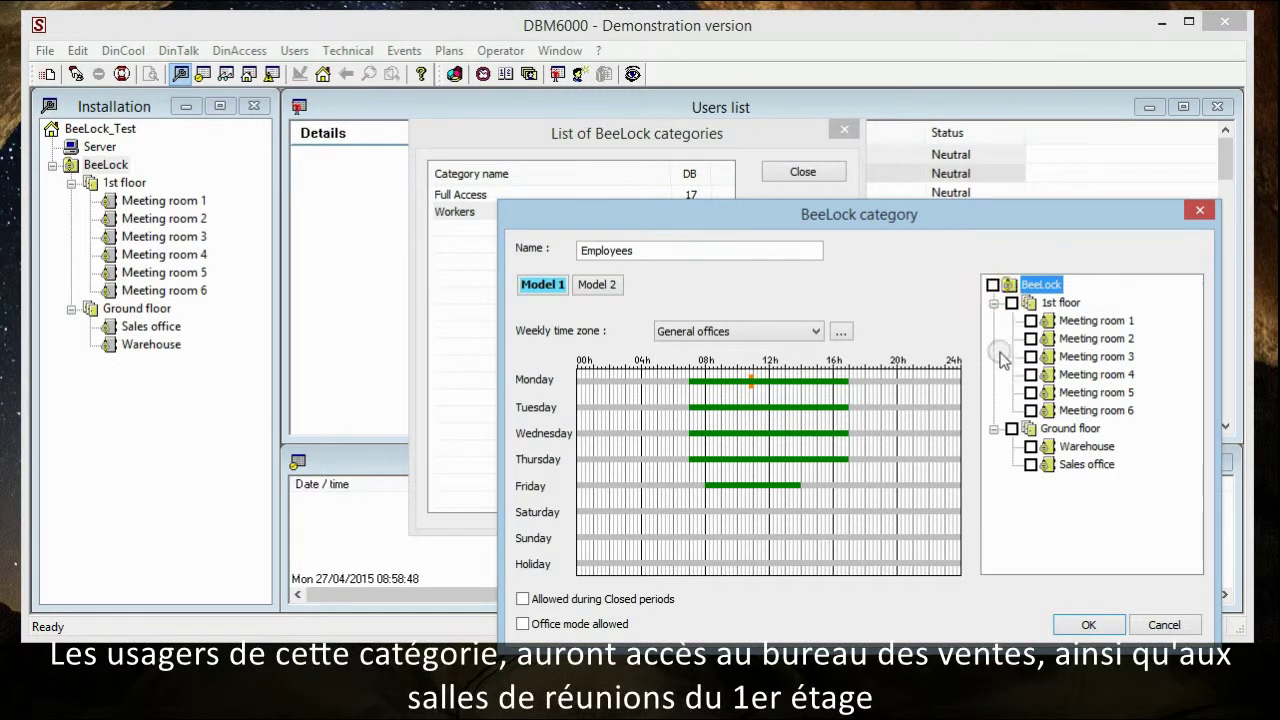
left_click(1011, 302)
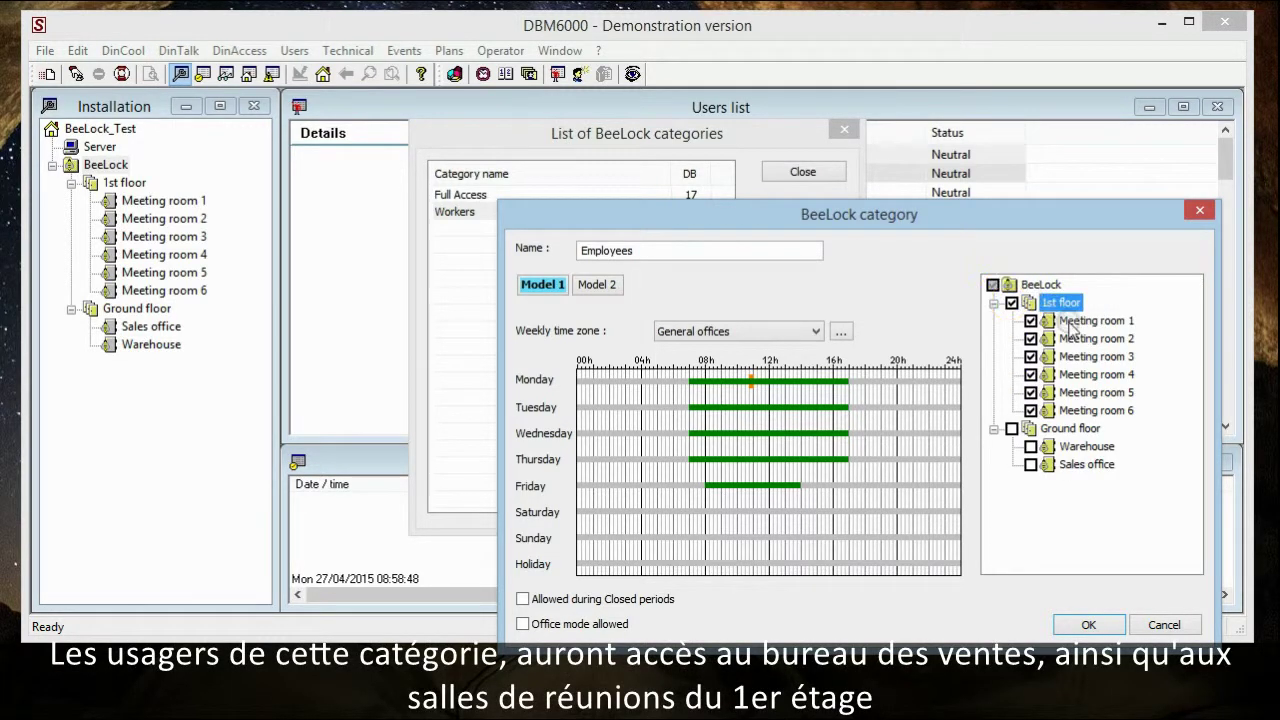
left_click(1031, 465)
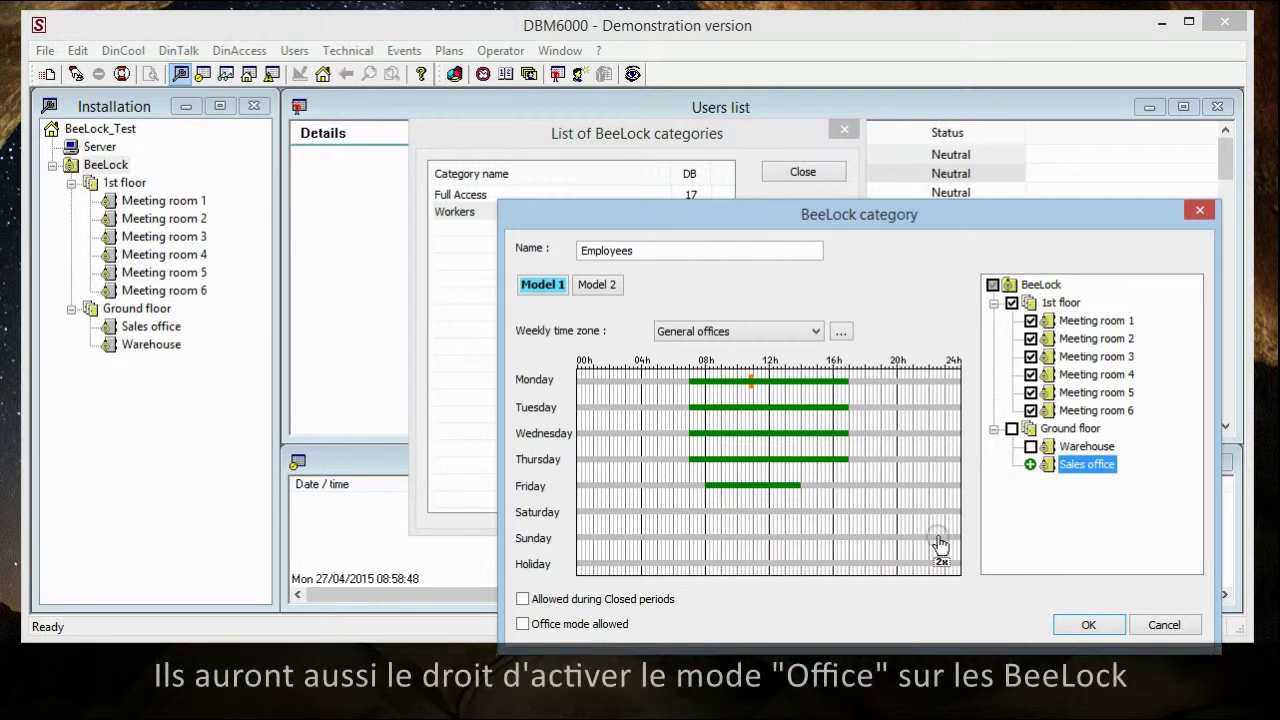
left_click(535, 625)
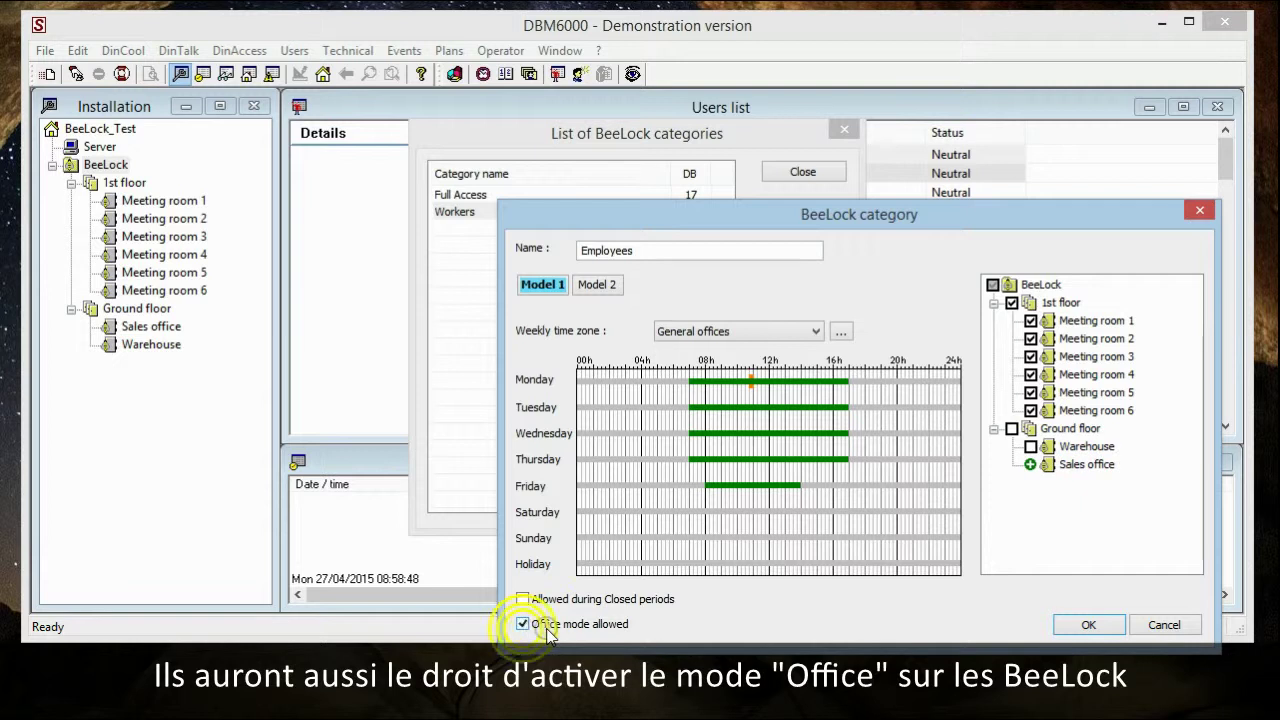
left_click(1073, 627)
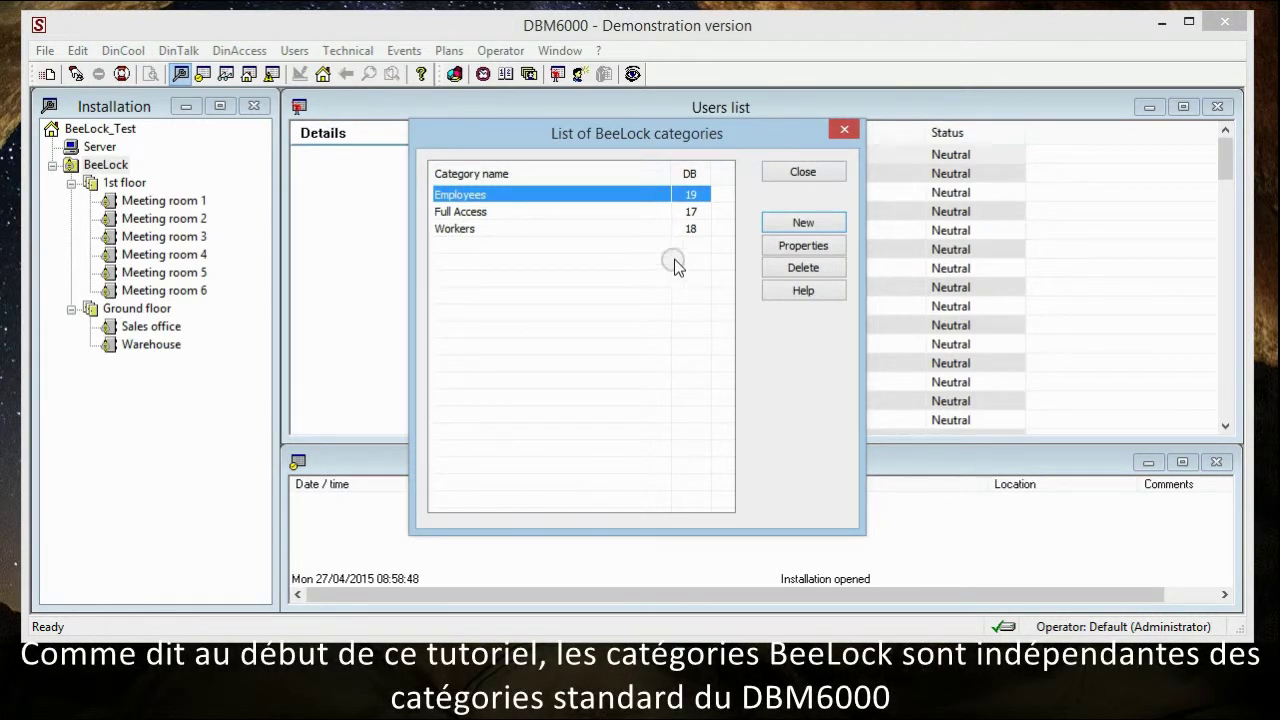
left_click(804, 174)
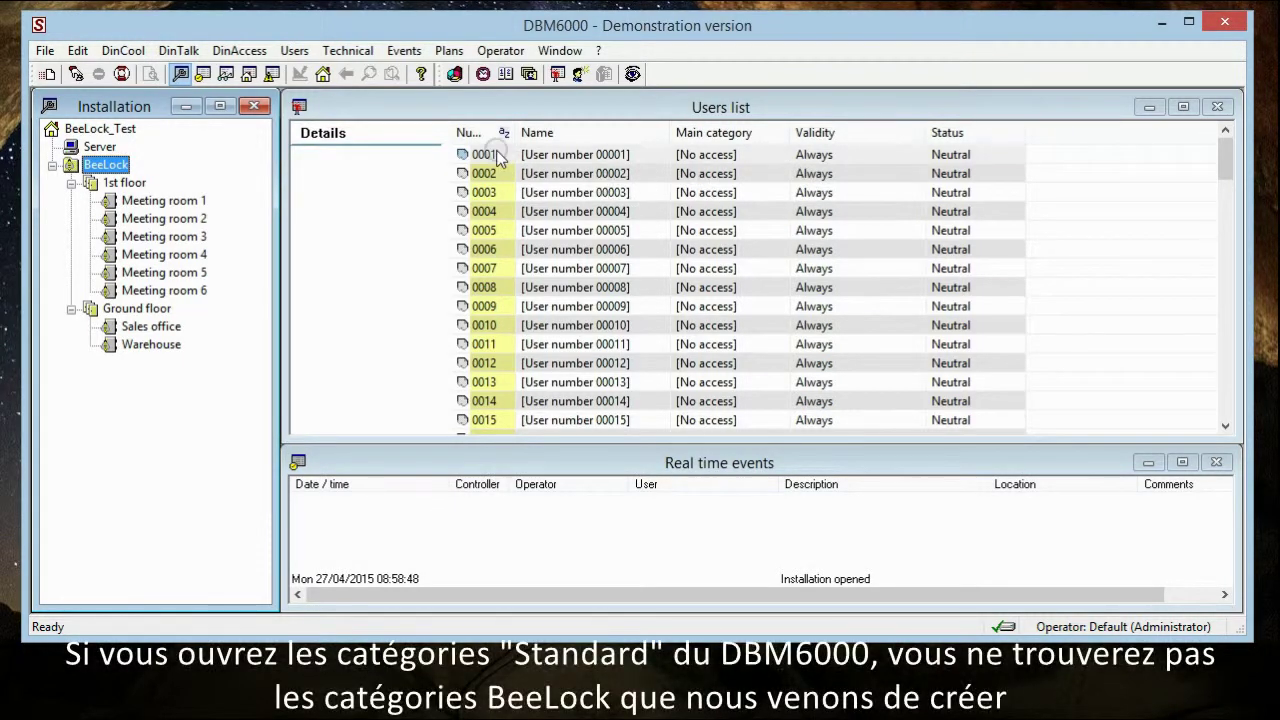
Step: Check the standard DinAccess category list for the BeeLock categories, and close the list
left_click(247, 55)
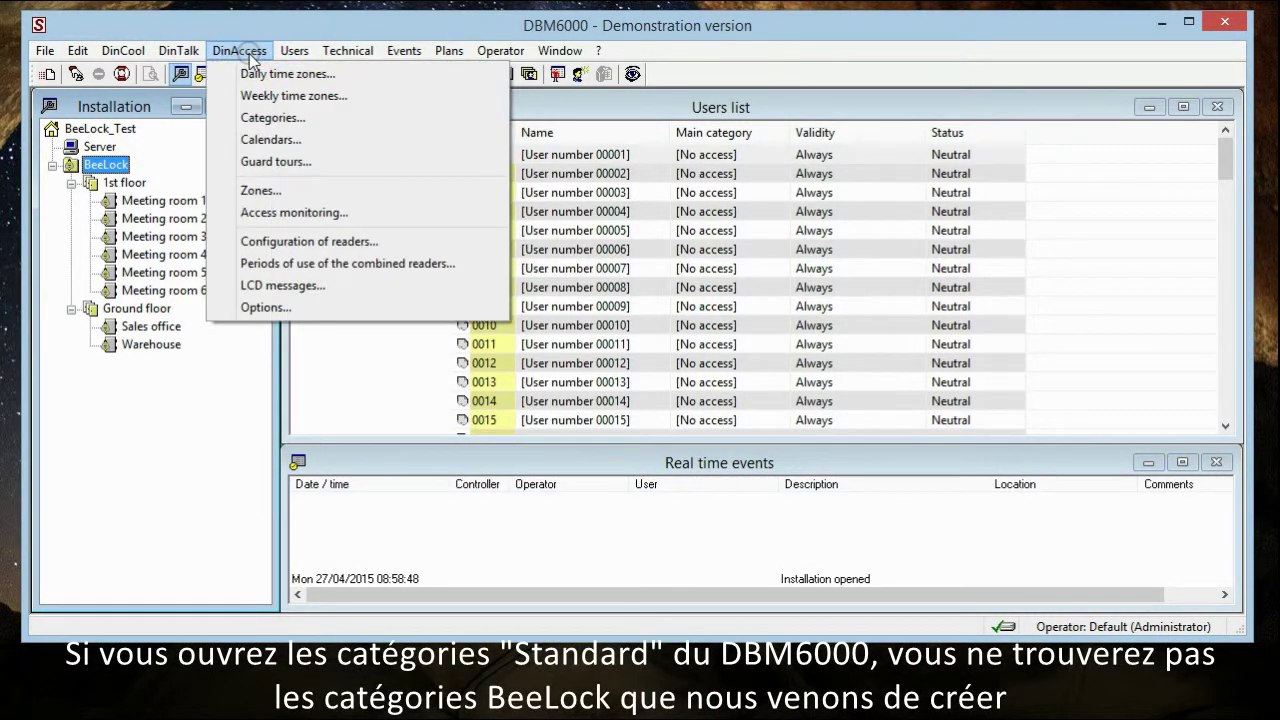
left_click(333, 126)
left_click(333, 121)
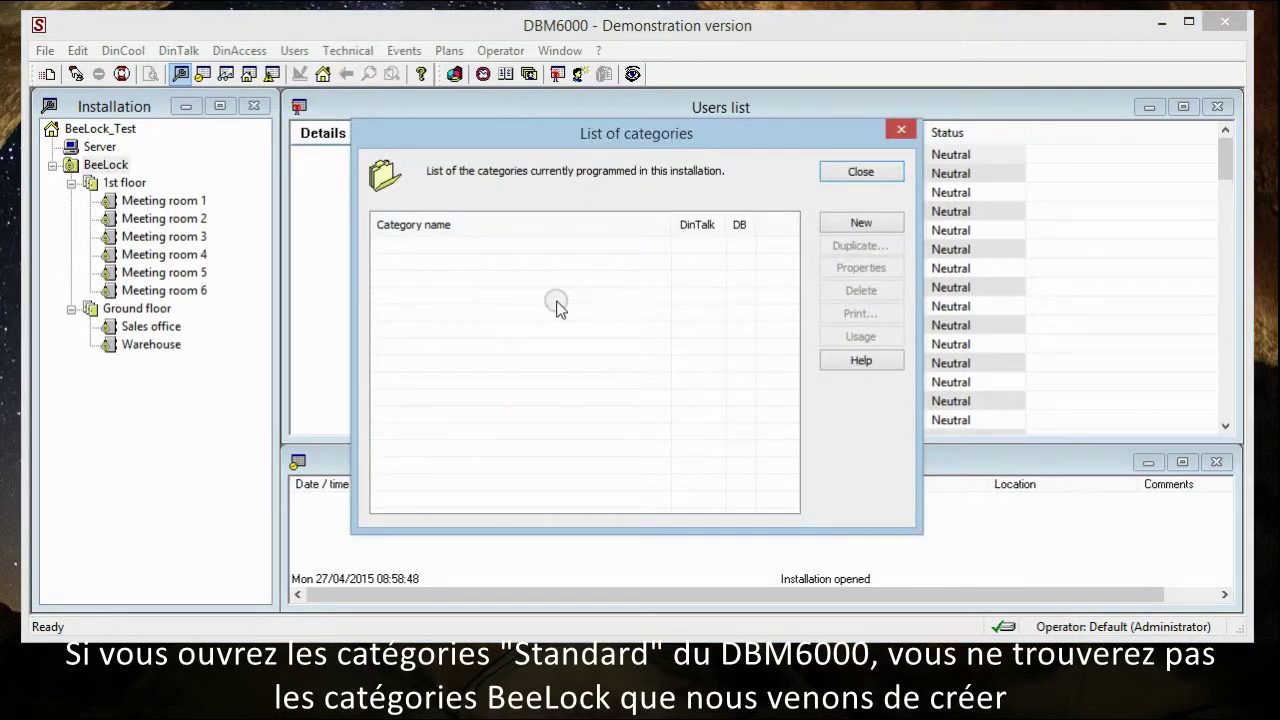
left_click(832, 176)
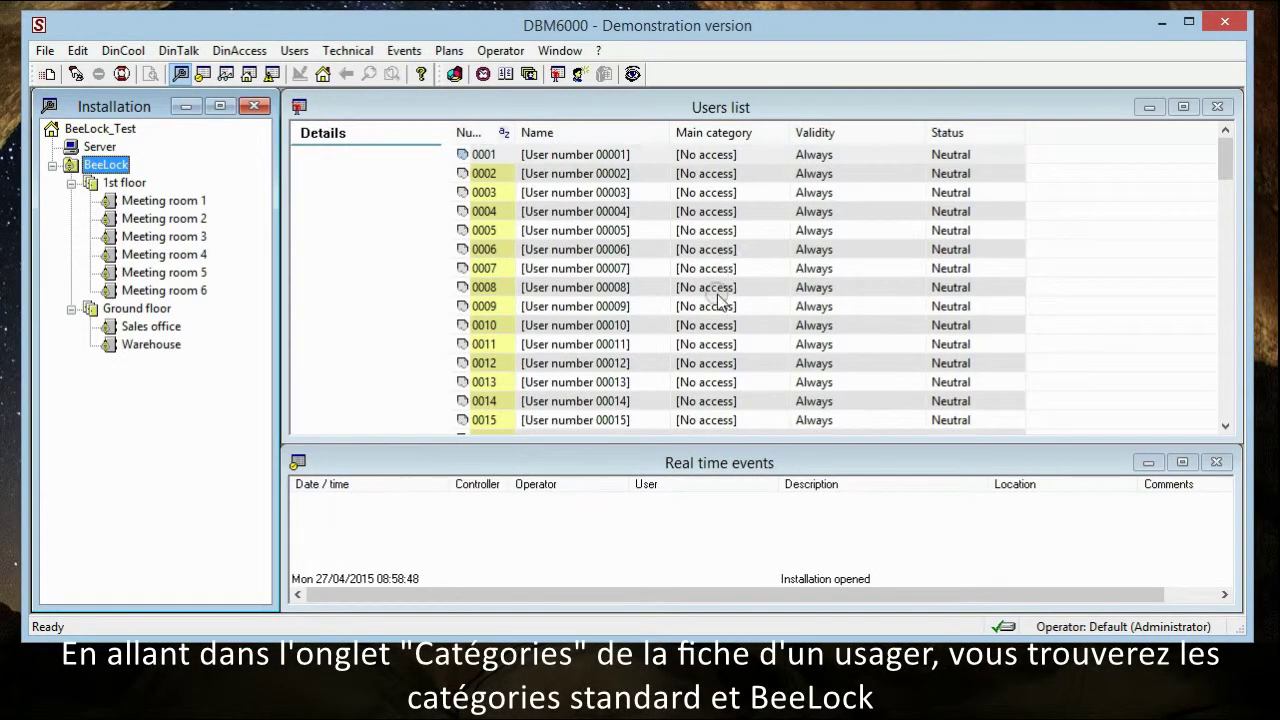